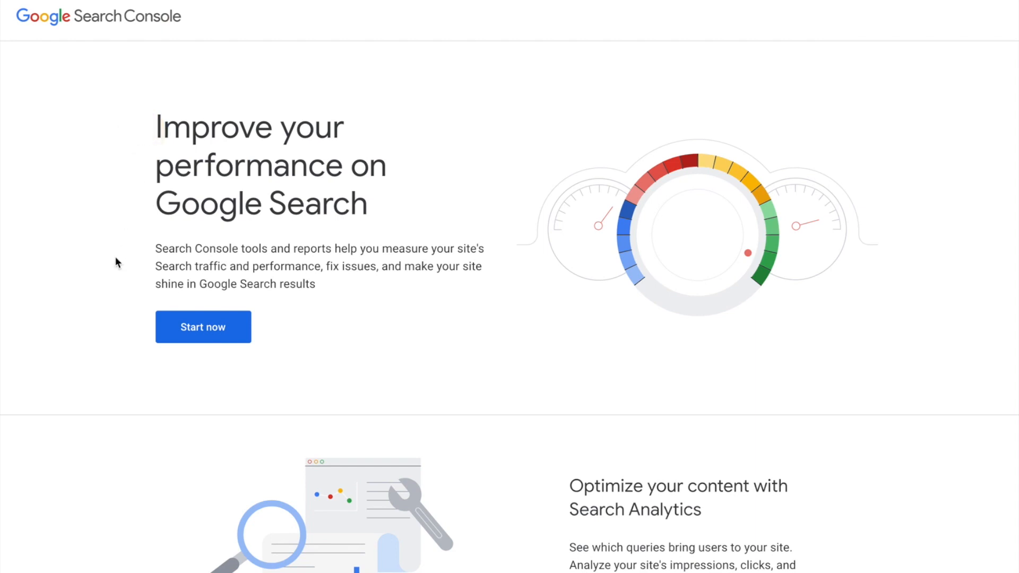
- Enter Google Search Console and start adding a new property from the property list
{"action": "left_click", "coordinate": [212, 333]}
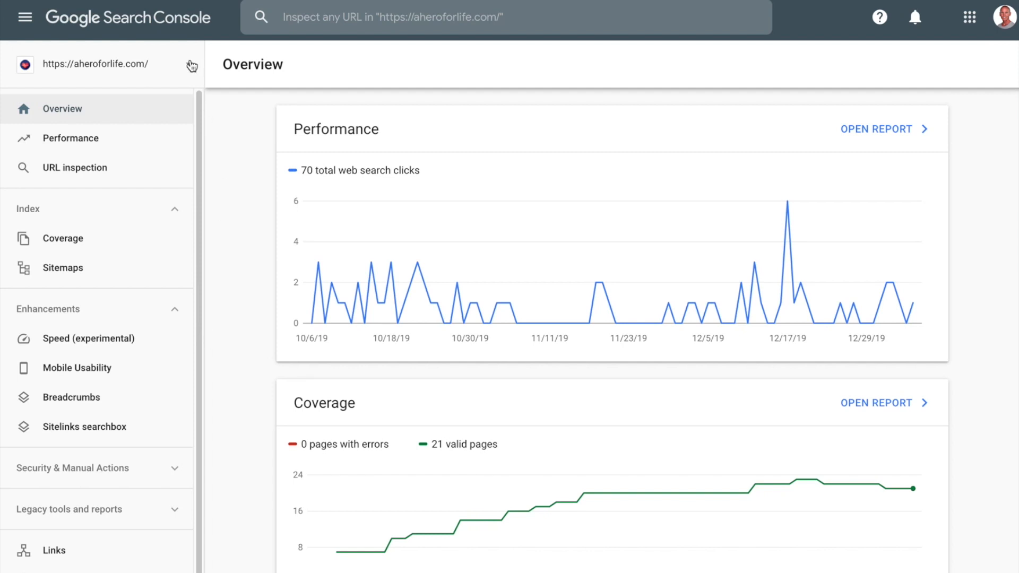
{"action": "left_click", "coordinate": [191, 67]}
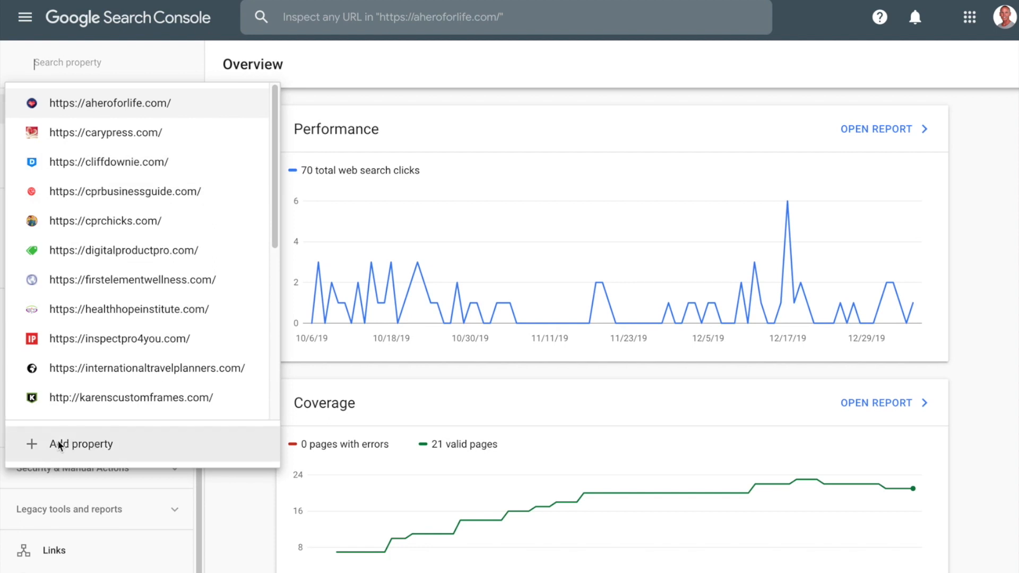
{"action": "left_click", "coordinate": [124, 443]}
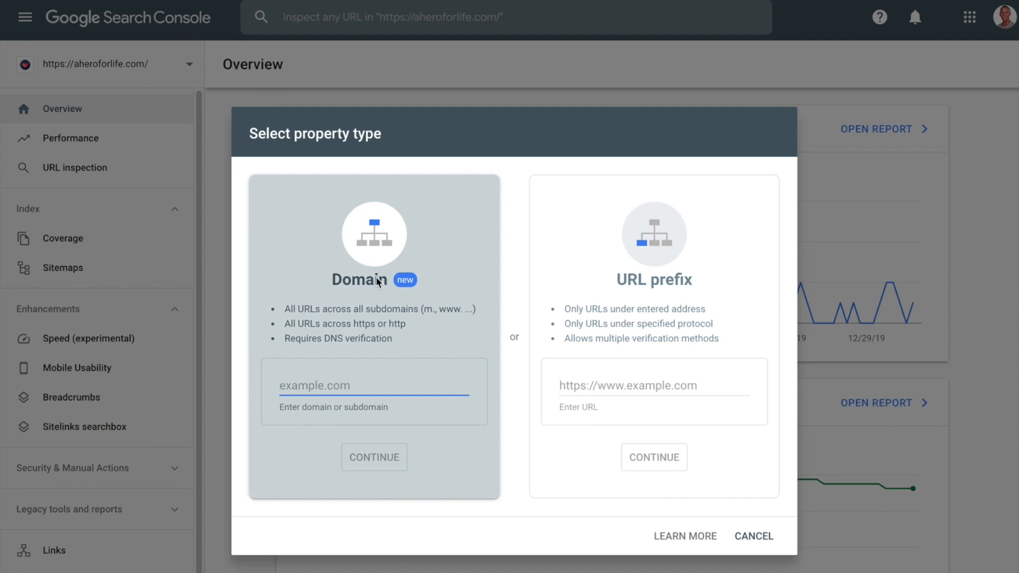
{"action": "left_click", "coordinate": [330, 280]}
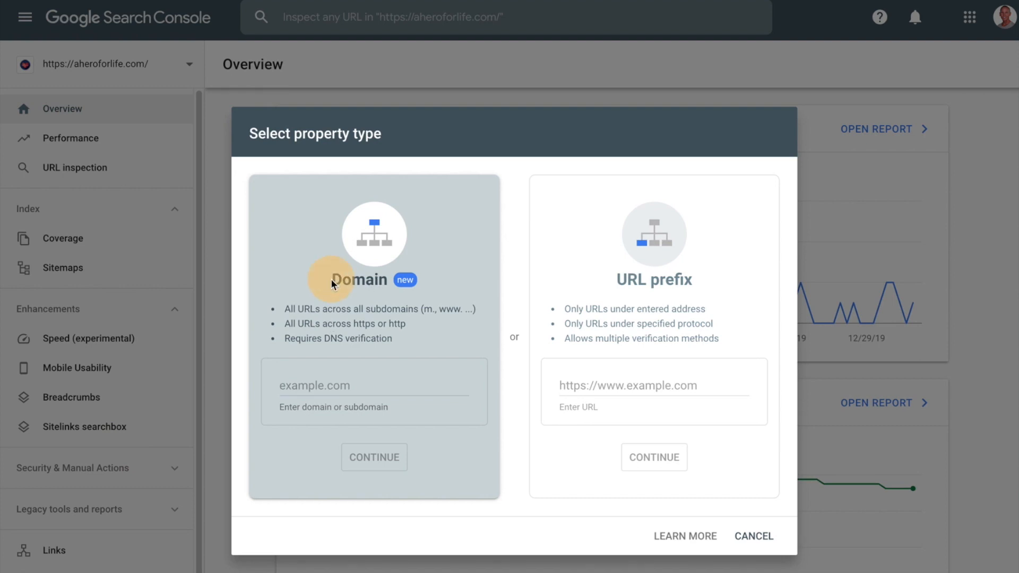
{"action": "left_click", "coordinate": [614, 285]}
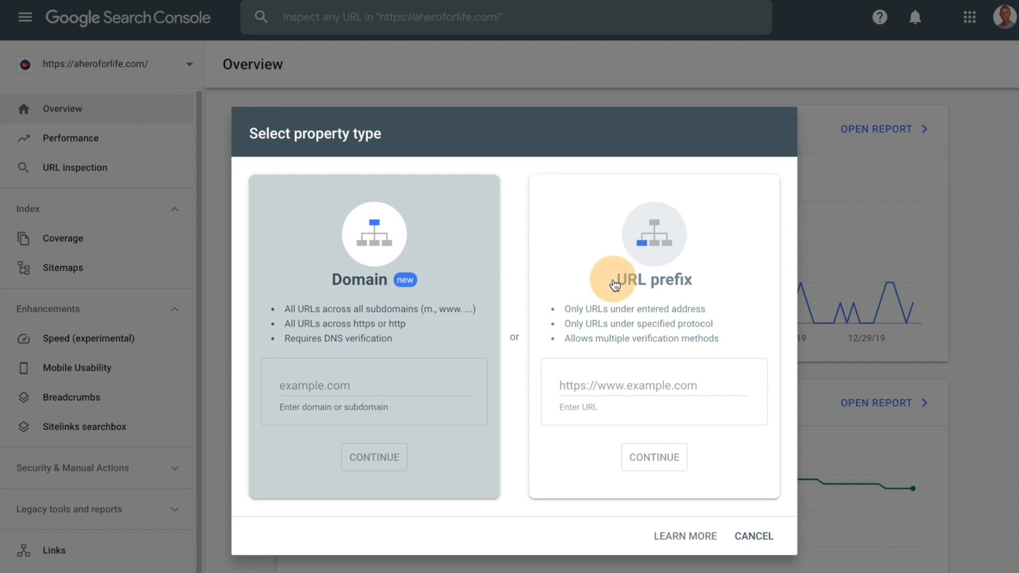
{"action": "left_click", "coordinate": [600, 394]}
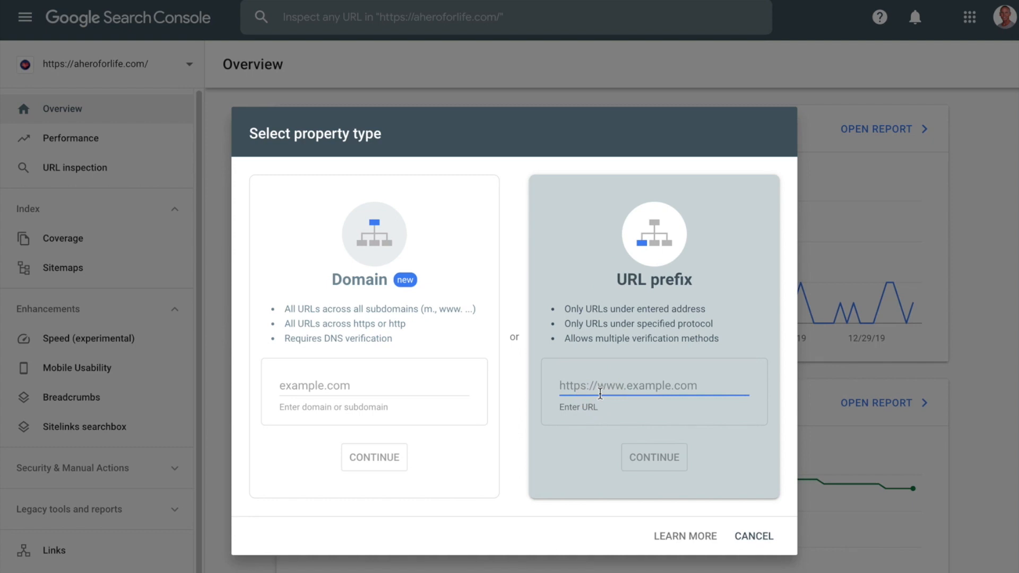
{"action": "type", "text": "http://newsiteclientview.com/"}
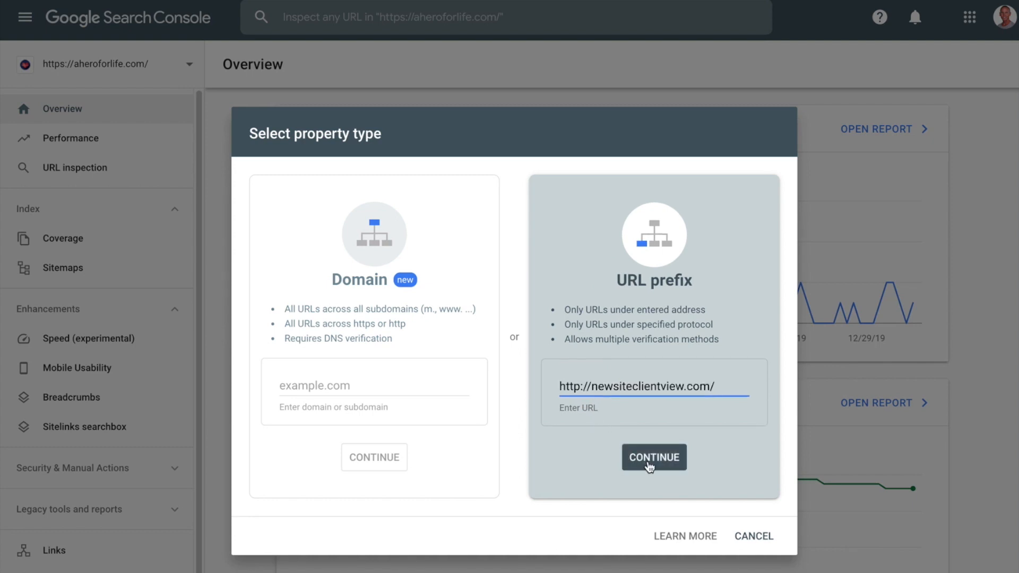
{"action": "left_click", "coordinate": [578, 386]}
{"action": "type", "text": "s"}
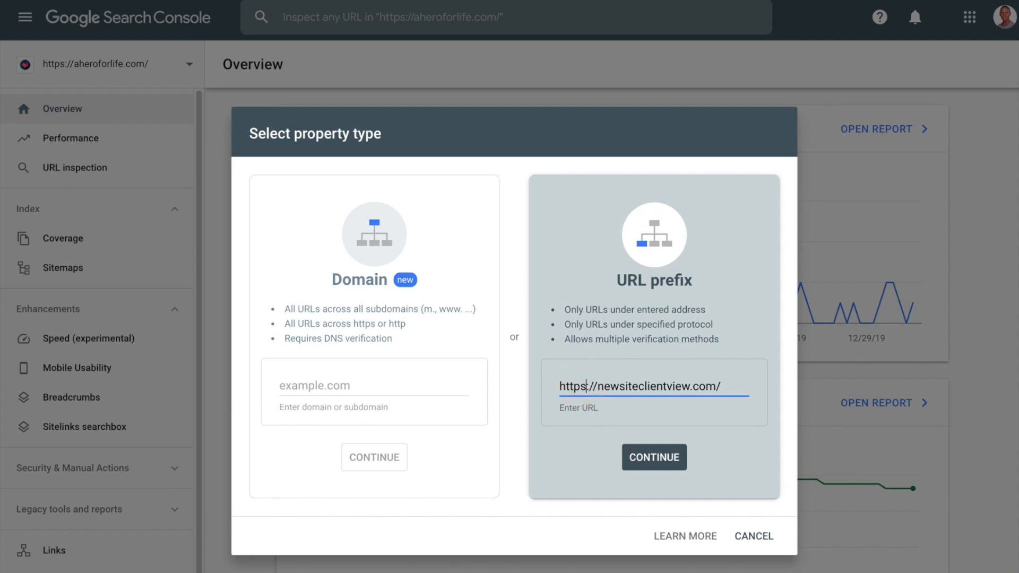
{"action": "left_click", "coordinate": [644, 454]}
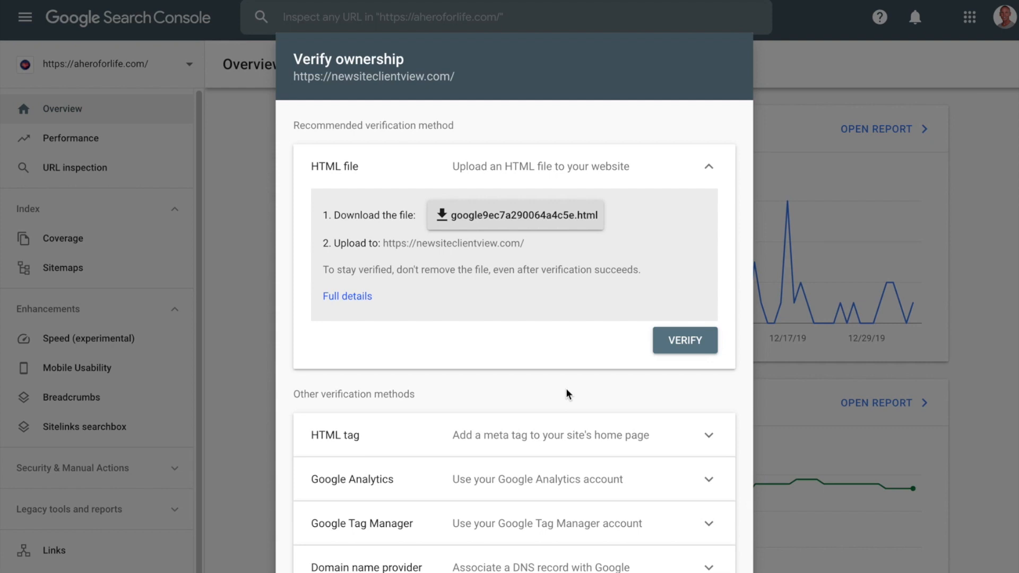
- Choose the HTML tag verification method and copy its google-site-verification meta tag
{"action": "left_click", "coordinate": [310, 173]}
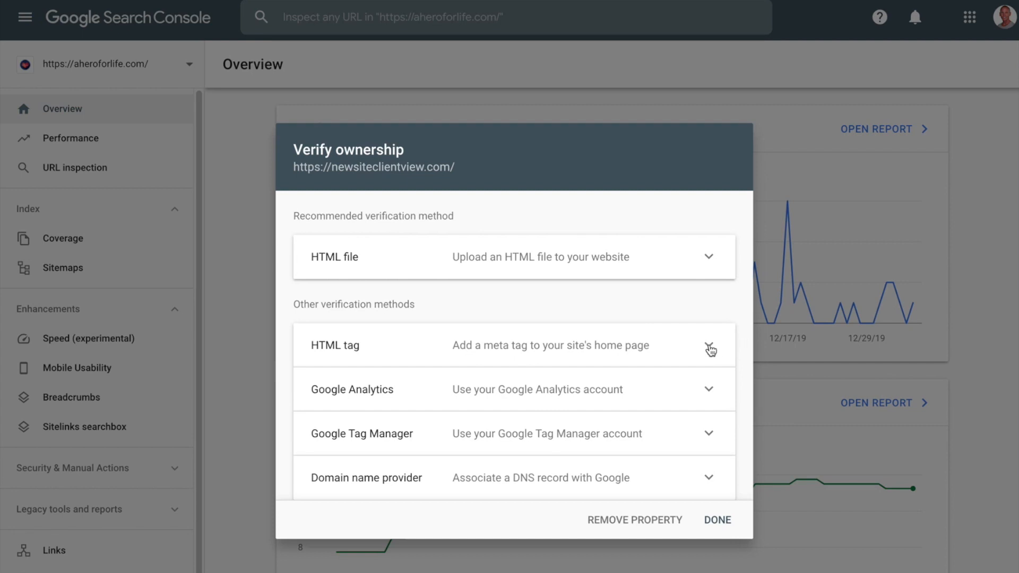
{"action": "left_click", "coordinate": [368, 350]}
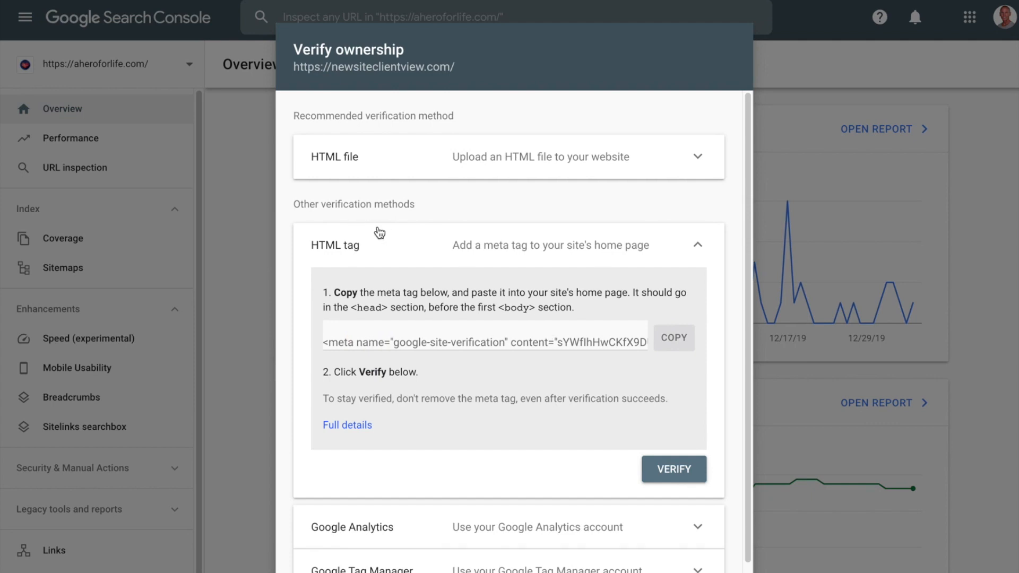
{"action": "left_click", "coordinate": [306, 252]}
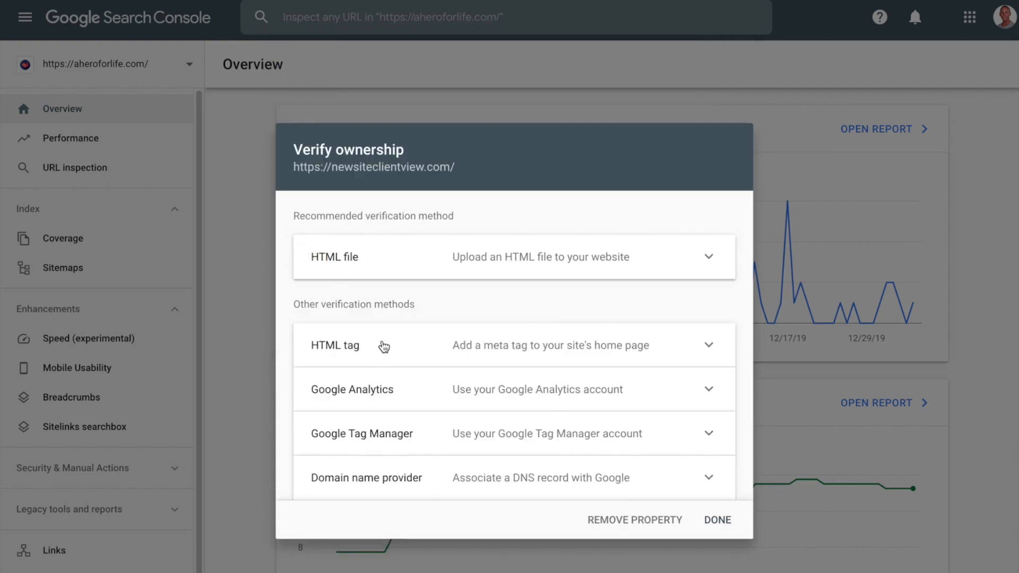
{"action": "left_click", "coordinate": [381, 346]}
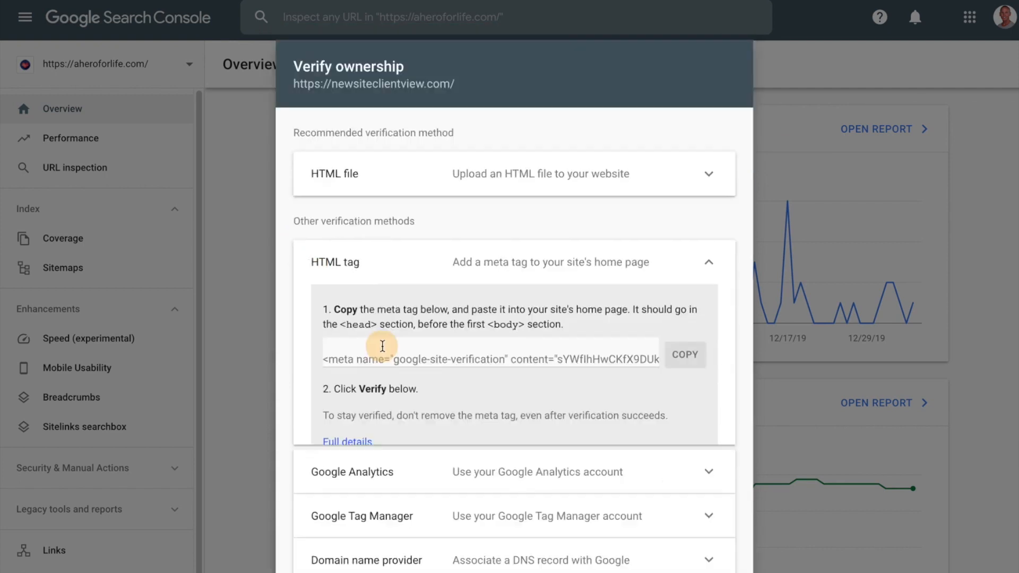
{"action": "left_click", "coordinate": [681, 338]}
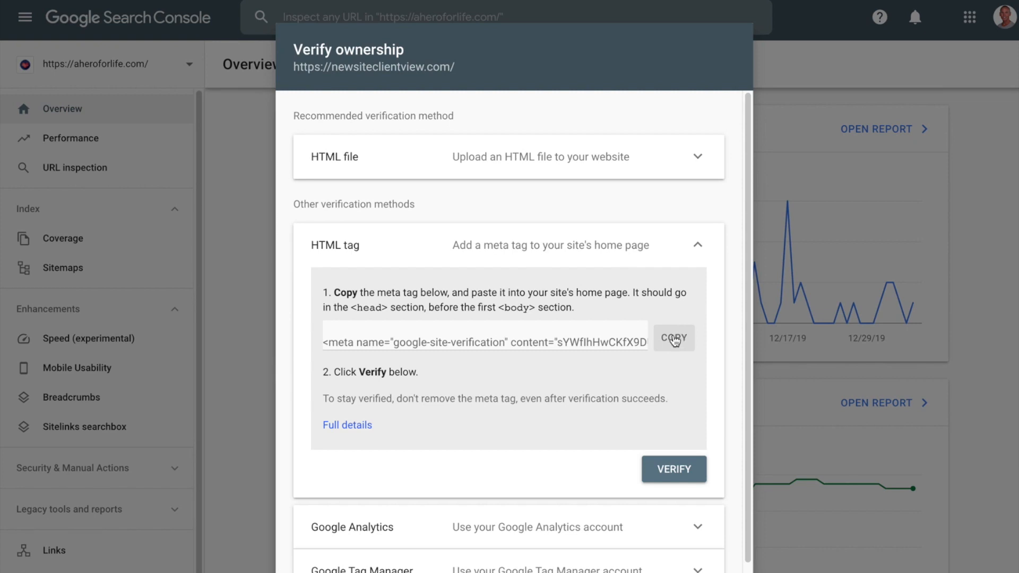
{"action": "left_click", "coordinate": [671, 346]}
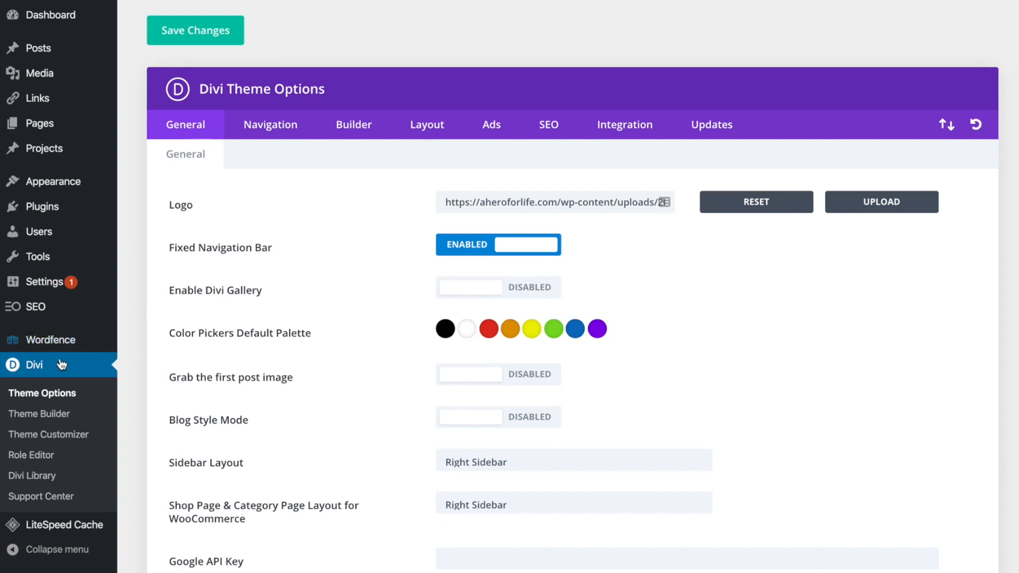
- Switch to the WordPress admin and open the Divi Theme Options code integration settings at the code field for the blog's head
{"action": "left_click", "coordinate": [53, 397]}
{"action": "left_click", "coordinate": [615, 93]}
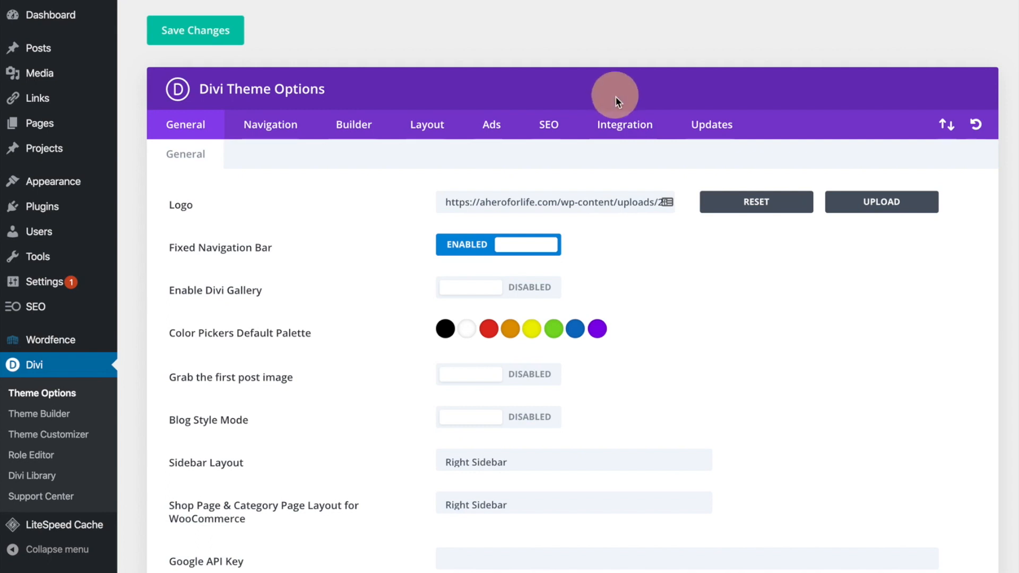
{"action": "left_click", "coordinate": [619, 125]}
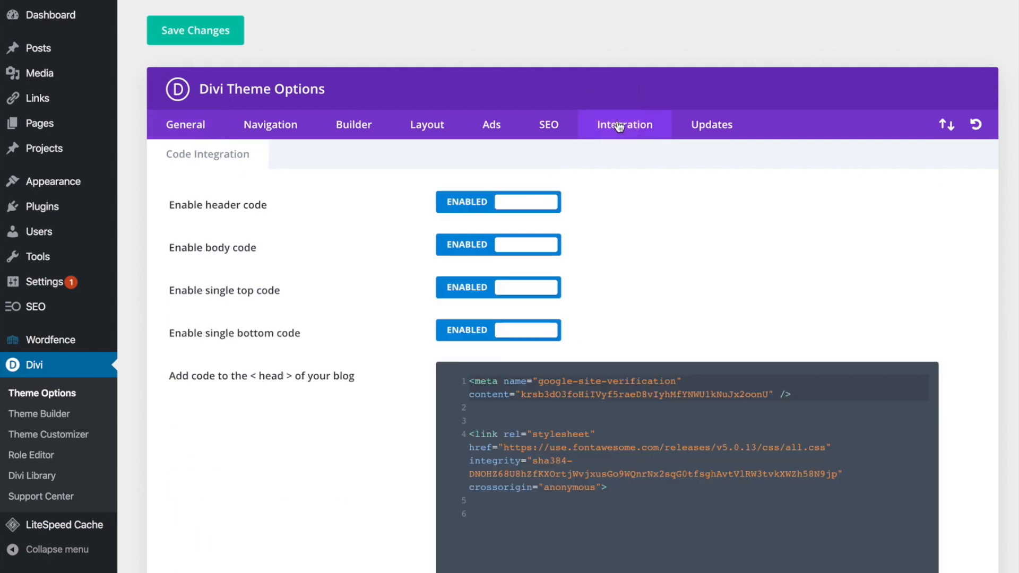
{"action": "scroll", "coordinate": [413, 422], "scroll_direction": "down", "scroll_amount": 3}
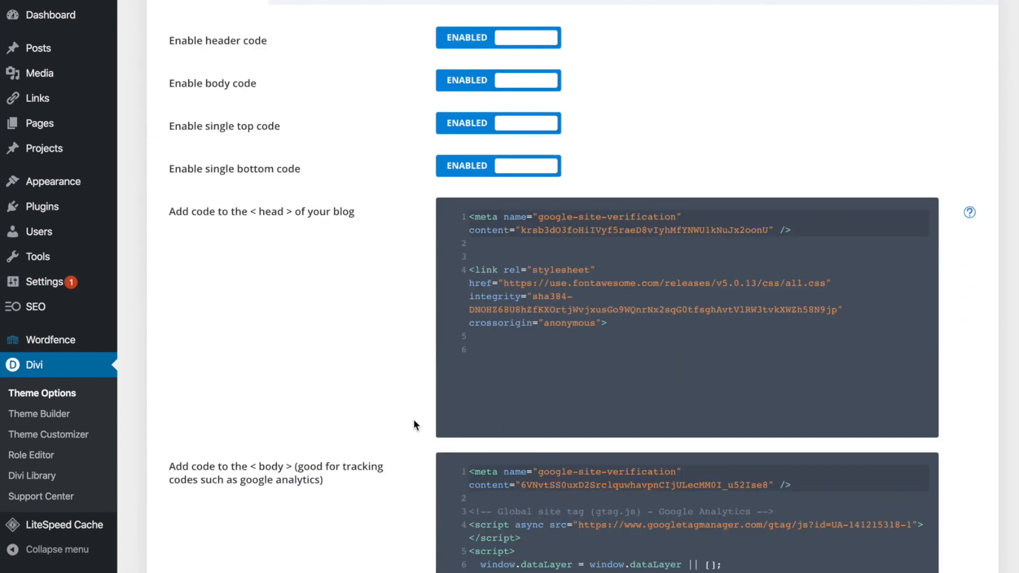
{"action": "scroll", "coordinate": [412, 216], "scroll_direction": "up", "scroll_amount": 4}
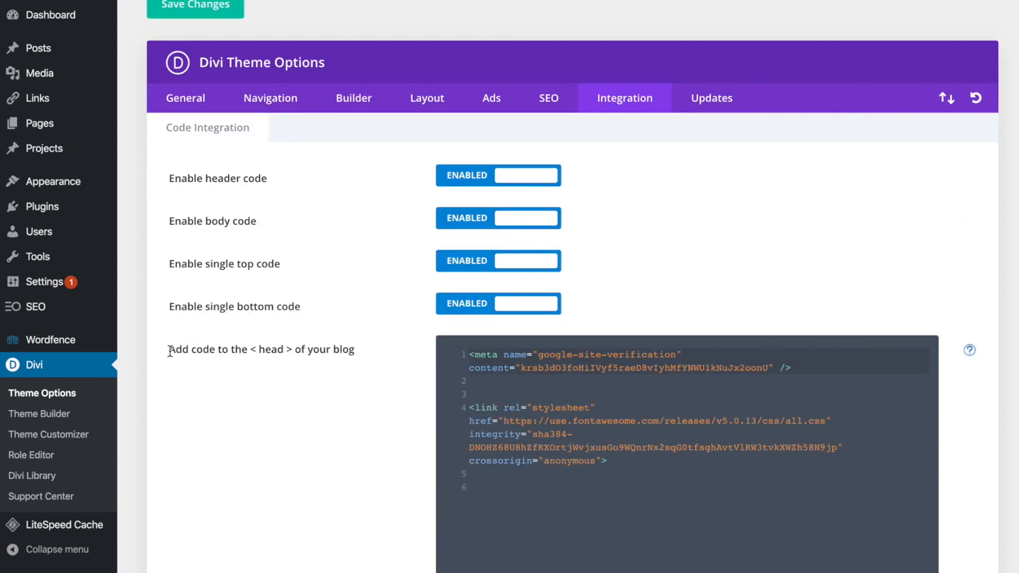
{"action": "left_click_drag", "start_coordinate": [170, 352], "coordinate": [353, 348]}
{"action": "left_click", "coordinate": [405, 354]}
{"action": "left_click", "coordinate": [459, 357]}
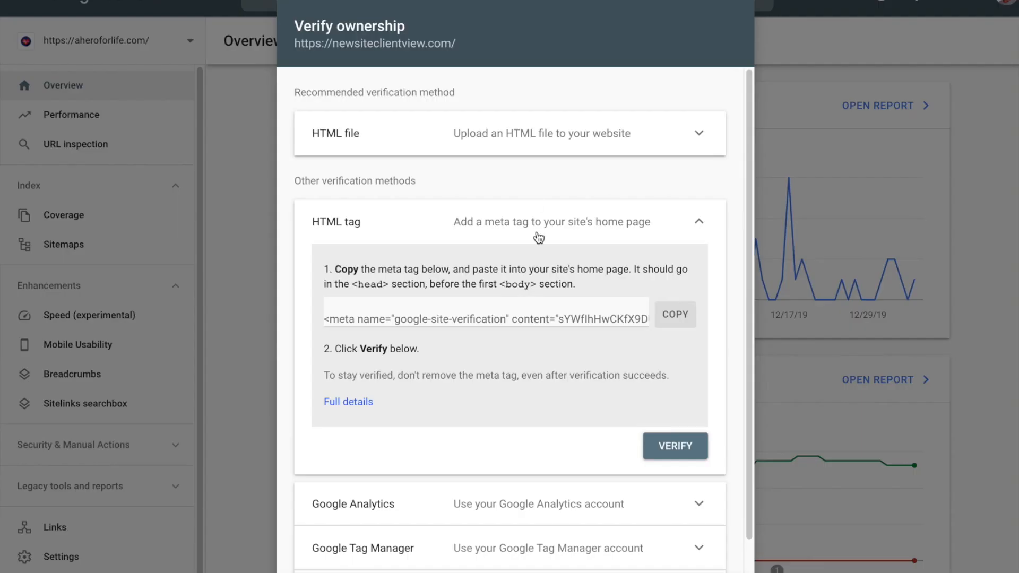
- Return to Search Console and copy the HTML tag's verification code for the site's head section
{"action": "left_click", "coordinate": [688, 320]}
{"action": "left_click", "coordinate": [675, 316]}
{"action": "left_click", "coordinate": [658, 317]}
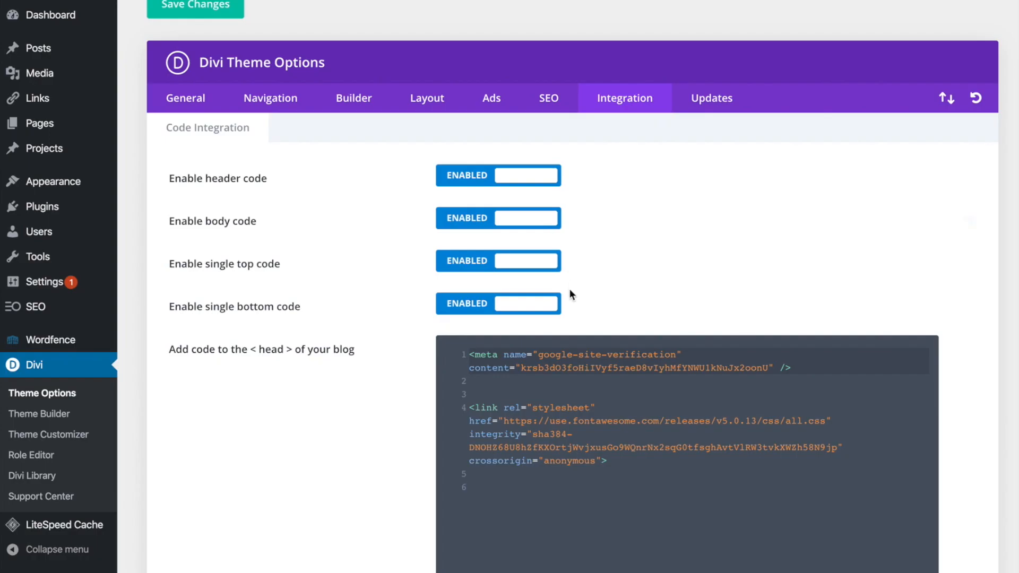
{"action": "left_click", "coordinate": [470, 352]}
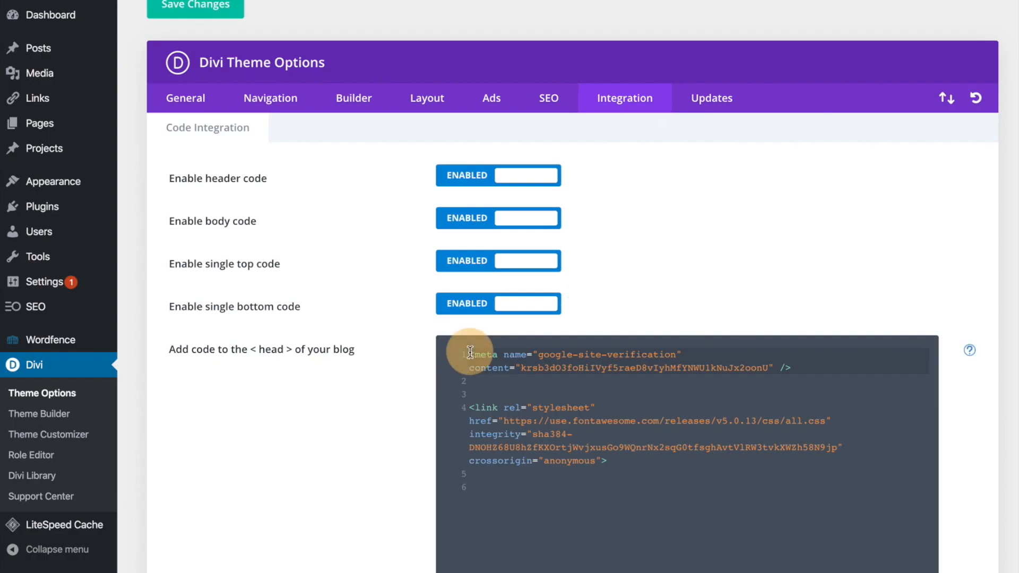
{"action": "scroll", "coordinate": [378, 294], "scroll_direction": "up", "scroll_amount": 1}
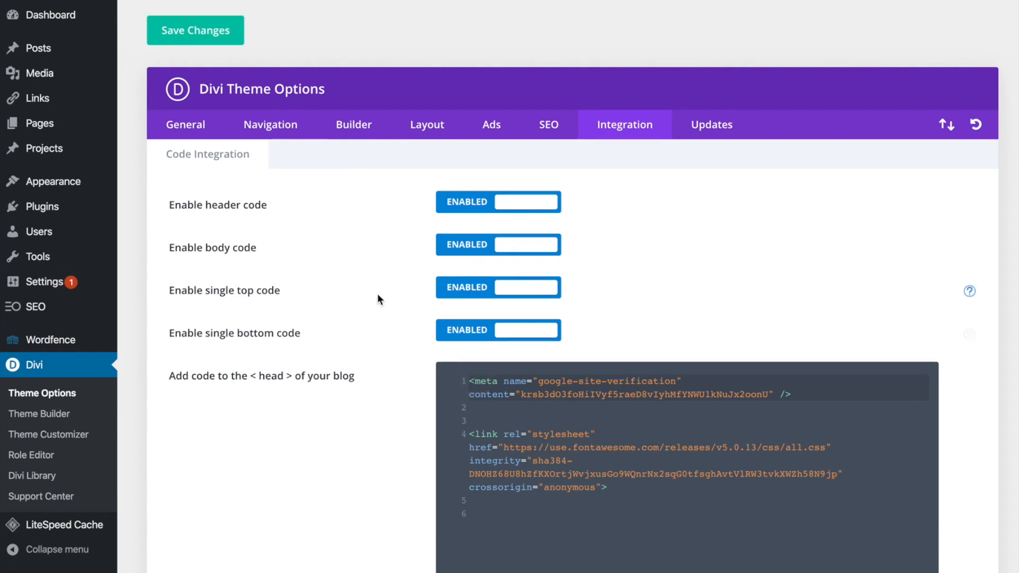
{"action": "left_click", "coordinate": [177, 29]}
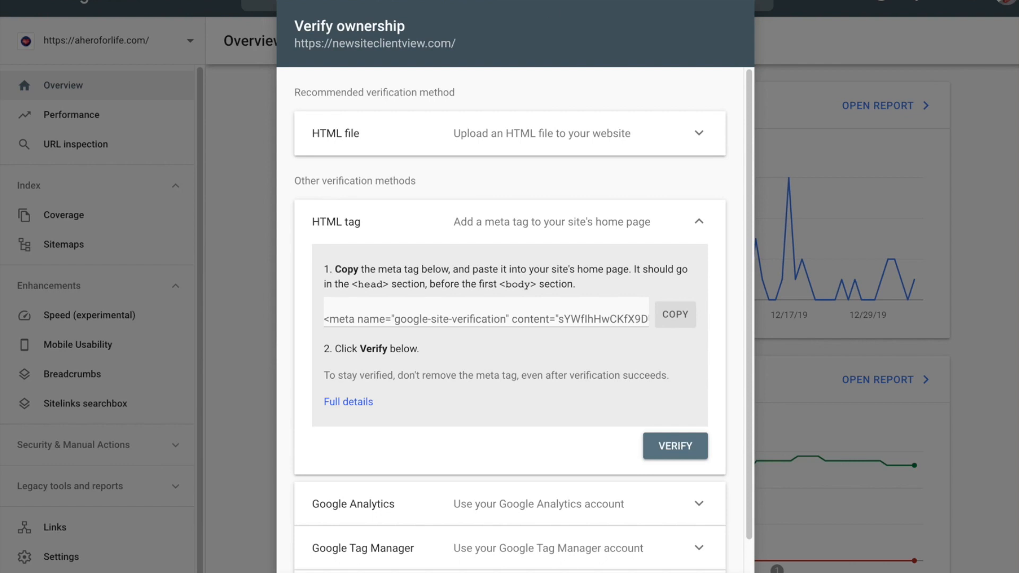
{"action": "left_click", "coordinate": [683, 445]}
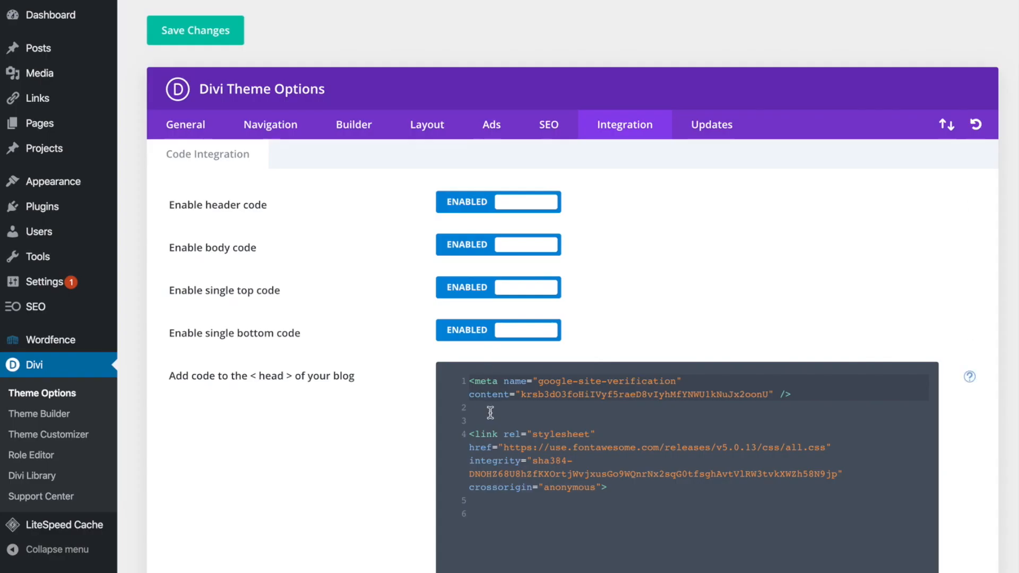
{"action": "left_click_drag", "start_coordinate": [471, 382], "coordinate": [518, 396]}
{"action": "left_click_drag", "start_coordinate": [170, 377], "coordinate": [351, 376]}
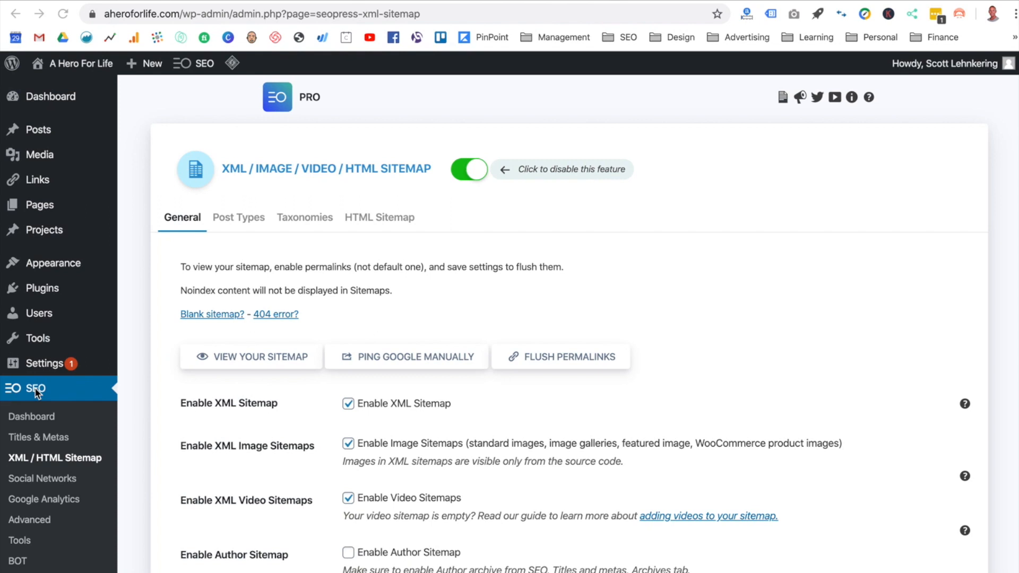
{"action": "left_click", "coordinate": [132, 399]}
{"action": "left_click", "coordinate": [436, 1]}
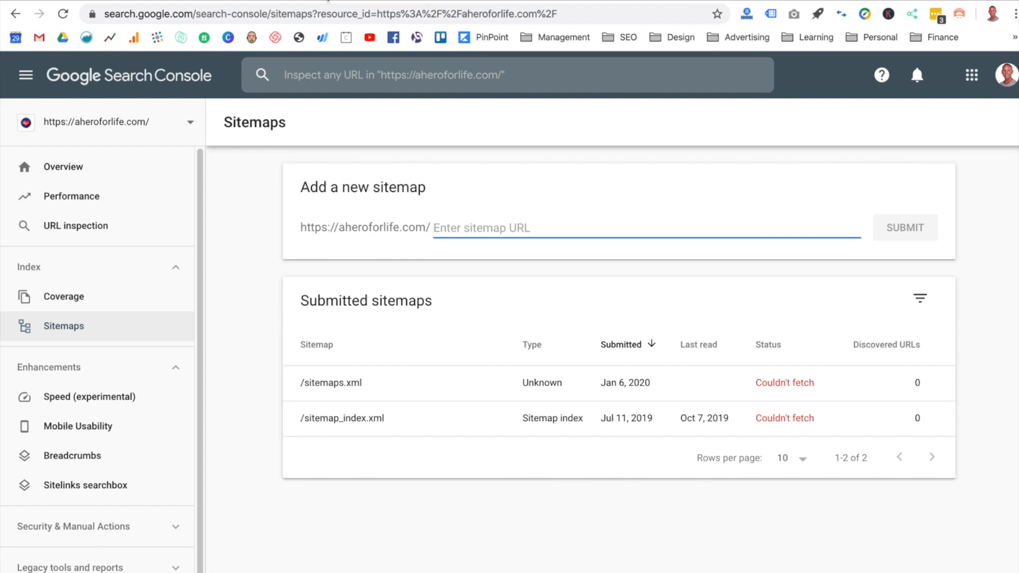
{"action": "left_click", "coordinate": [328, 1]}
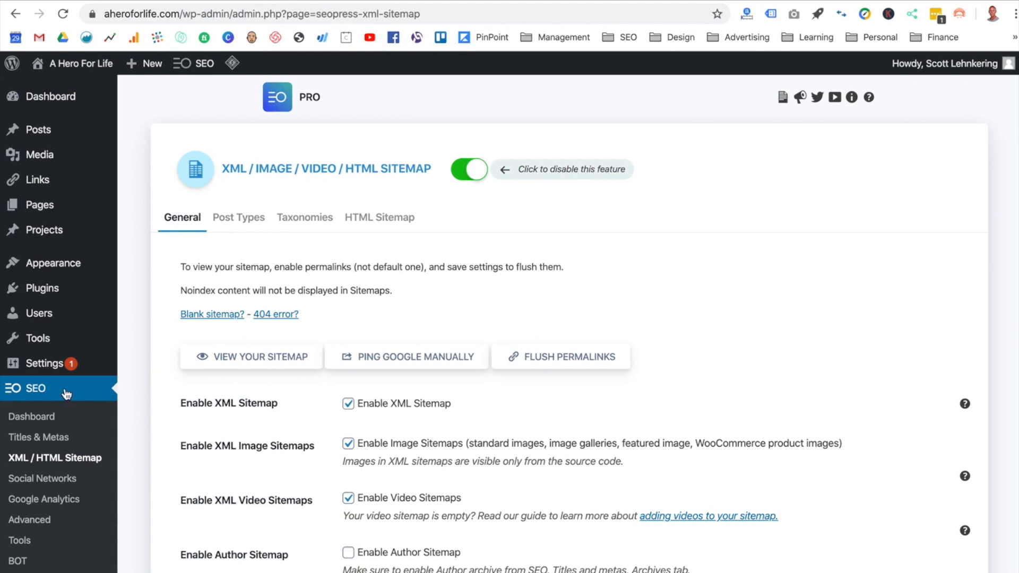
- View the site's XML sitemap from the SEO plugin's XML / HTML Sitemap settings and copy sitemaps.xml from its address
{"action": "left_click", "coordinate": [96, 461]}
{"action": "left_click", "coordinate": [227, 365]}
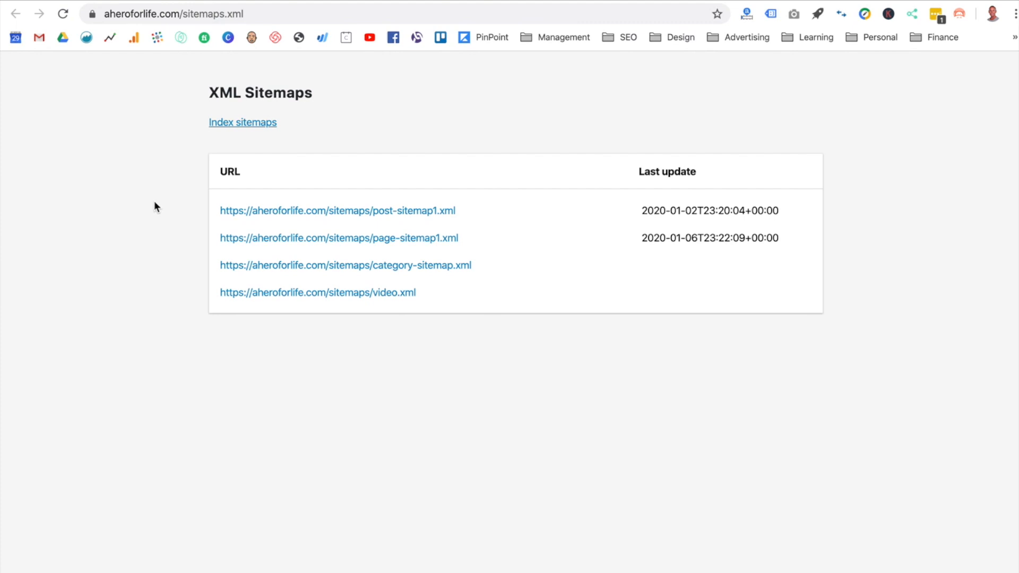
{"action": "left_click", "coordinate": [246, 13]}
{"action": "left_click_drag", "start_coordinate": [246, 14], "coordinate": [184, 15]}
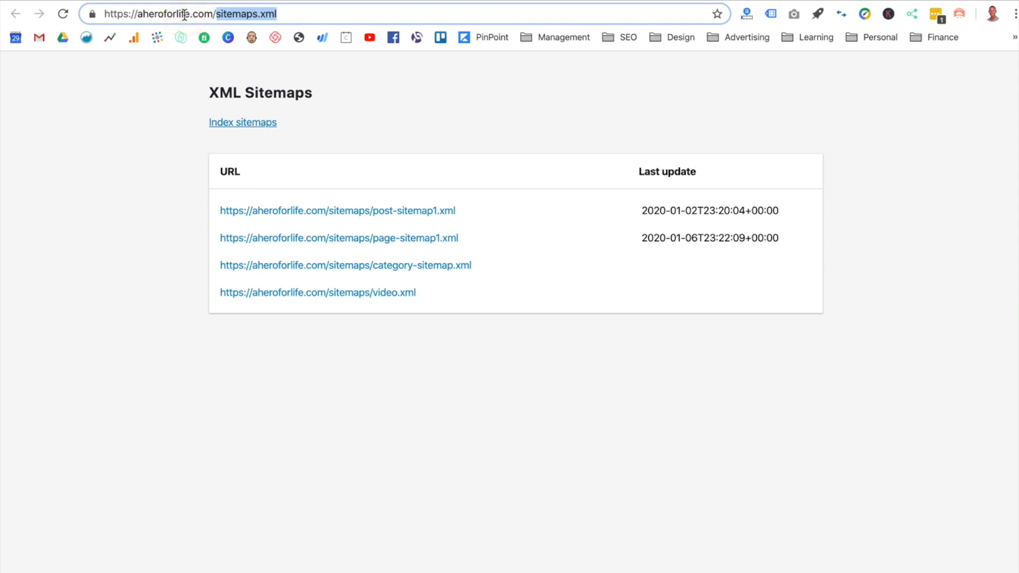
{"action": "right_click", "coordinate": [266, 15]}
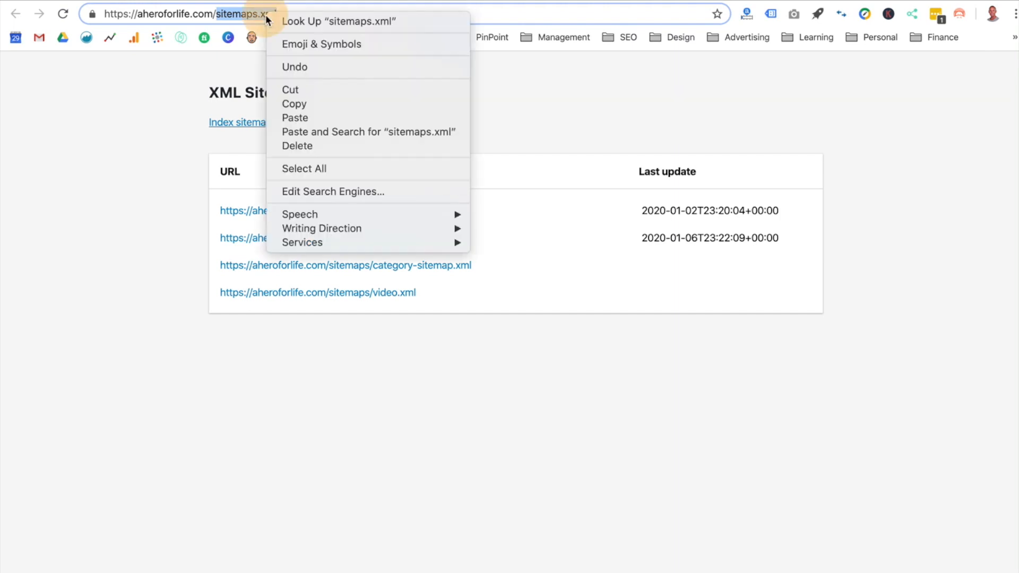
{"action": "left_click", "coordinate": [301, 104]}
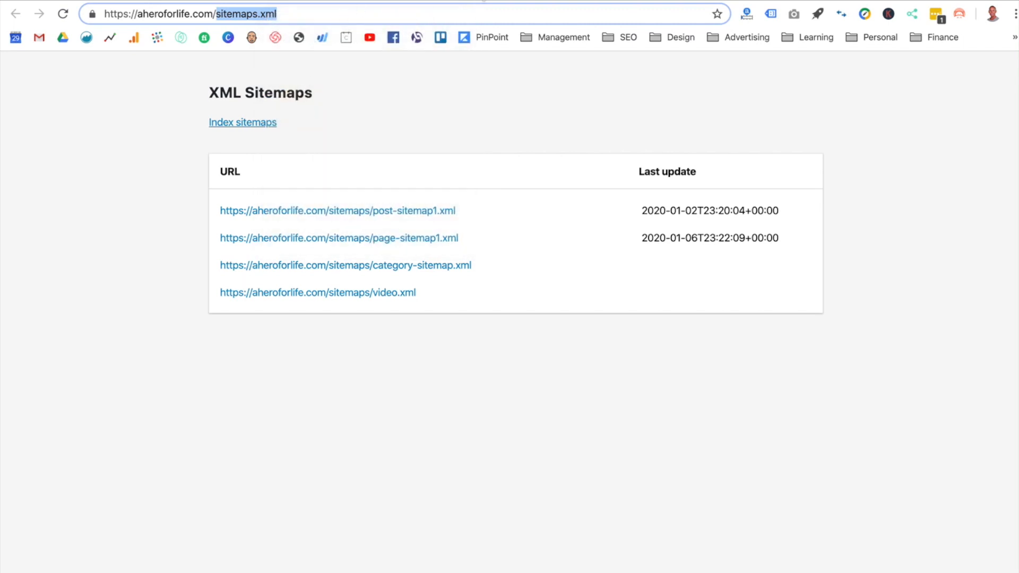
{"action": "left_click", "coordinate": [483, 1]}
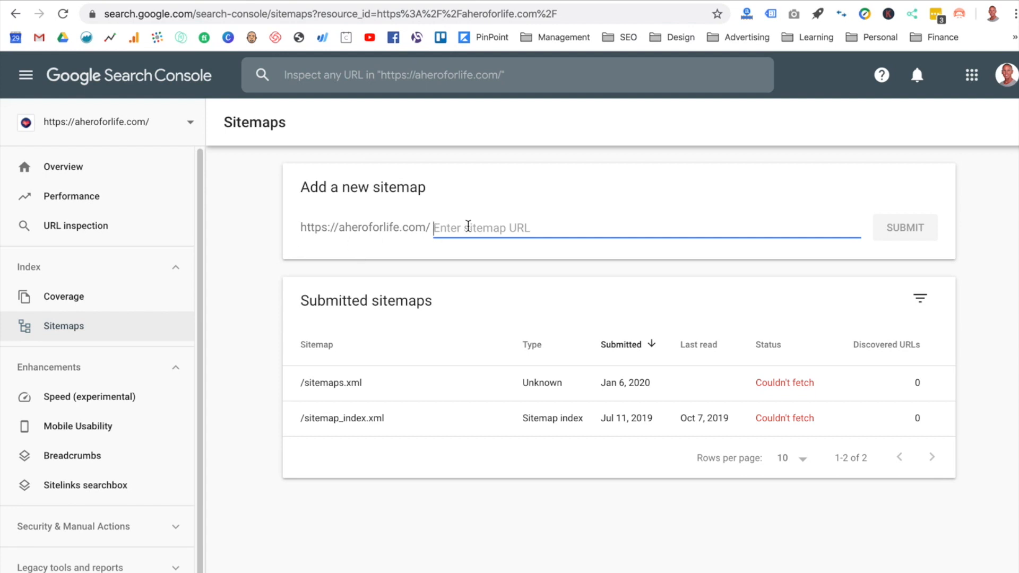
{"action": "key", "text": "ctrl+v"}
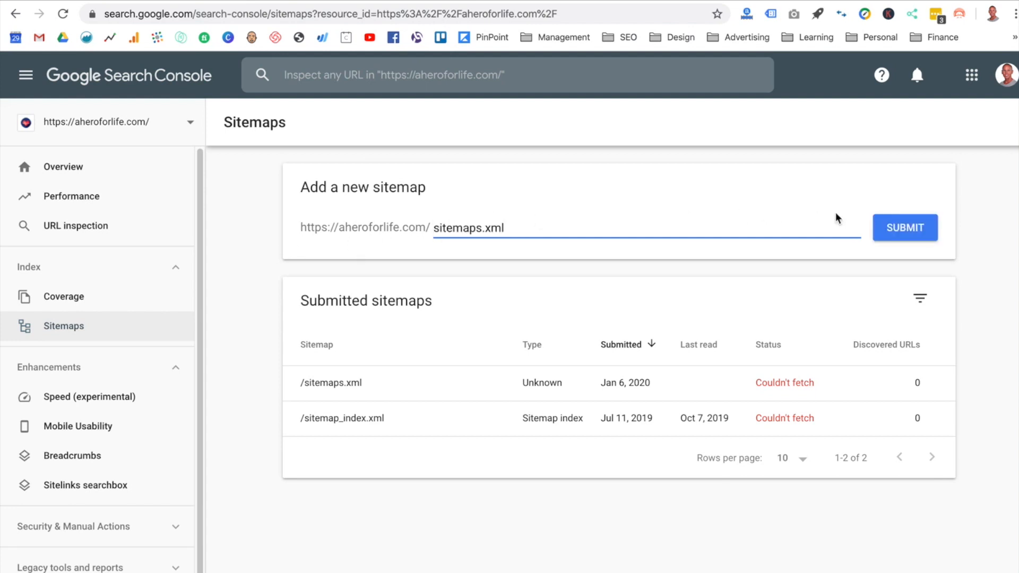
{"action": "left_click", "coordinate": [954, 232]}
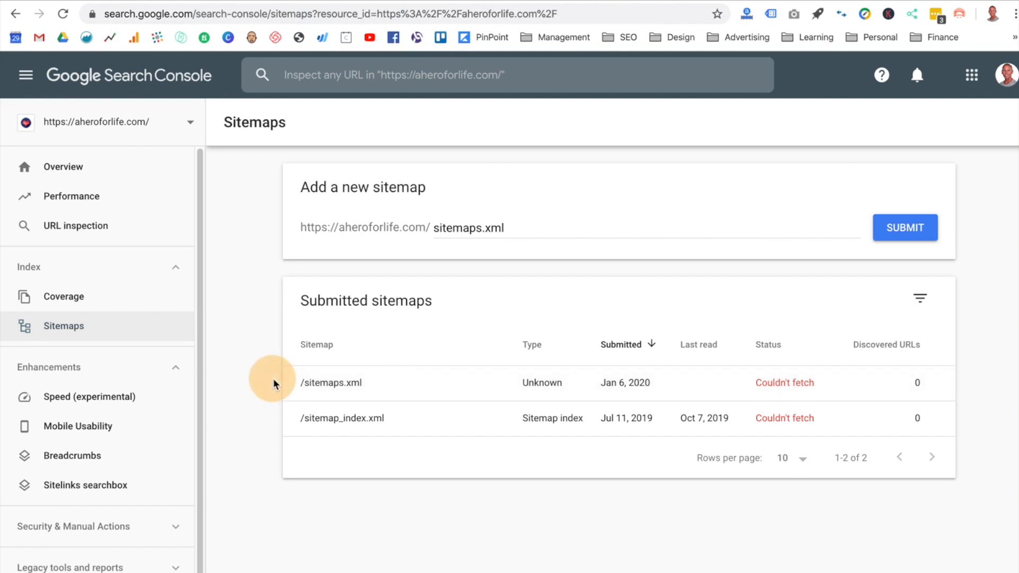
{"action": "left_click", "coordinate": [330, 385]}
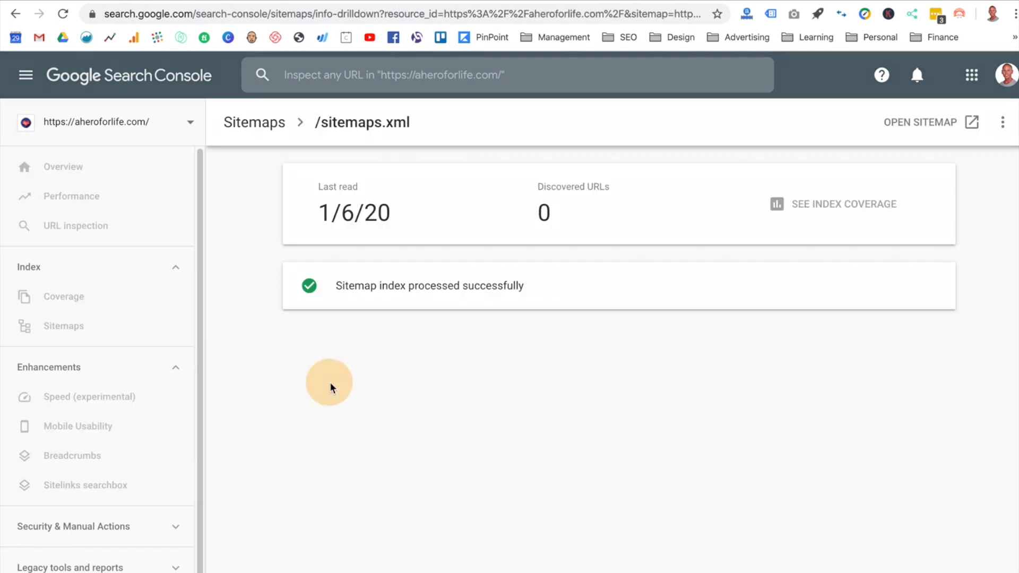
{"action": "left_click_drag", "start_coordinate": [335, 285], "coordinate": [524, 289]}
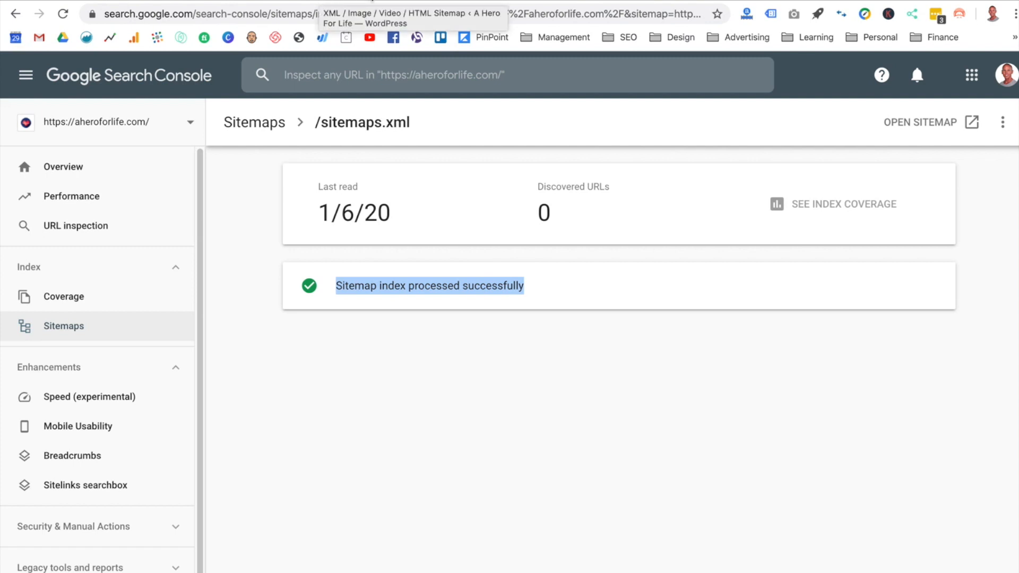
- Switch to the A Hero For Life WordPress admin and view the list of all posts
{"action": "left_click", "coordinate": [372, 2]}
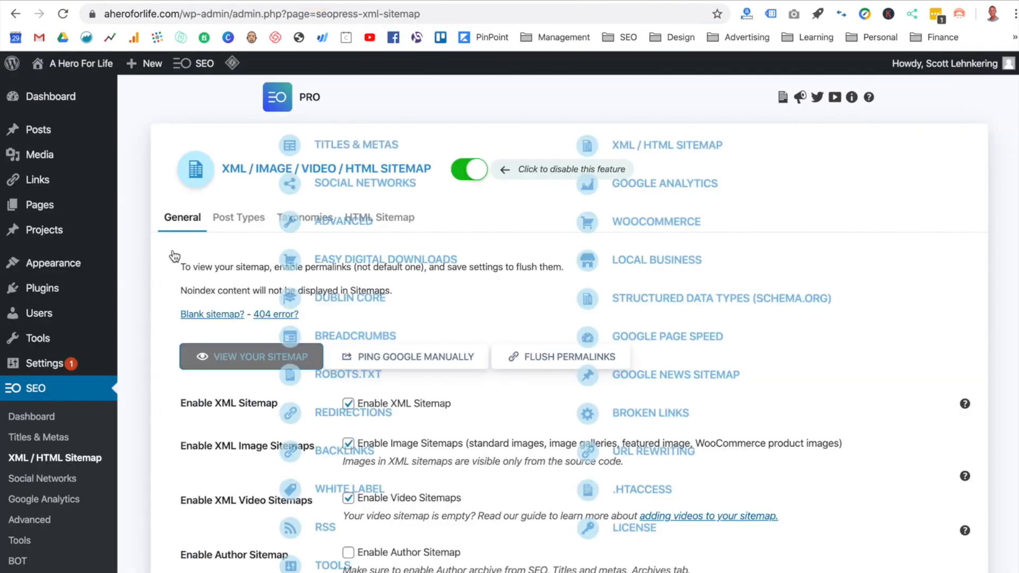
{"action": "left_click", "coordinate": [47, 132]}
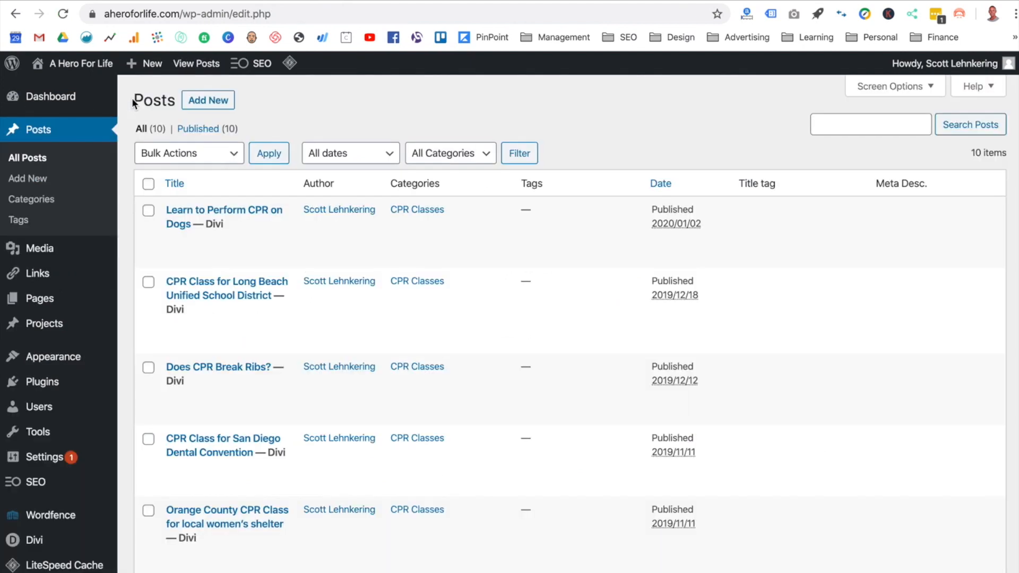
{"action": "mouse_move", "coordinate": [202, 220]}
- Ping Google manually about the site's sitemap from the SEO plugin's XML / HTML Sitemap settings
{"action": "mouse_move", "coordinate": [55, 486]}
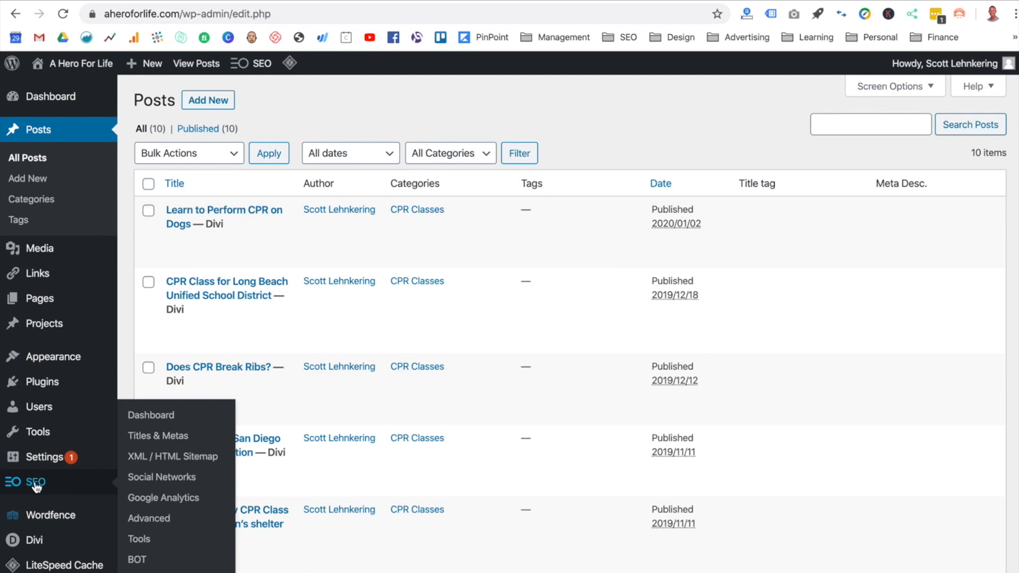
{"action": "left_click", "coordinate": [161, 463]}
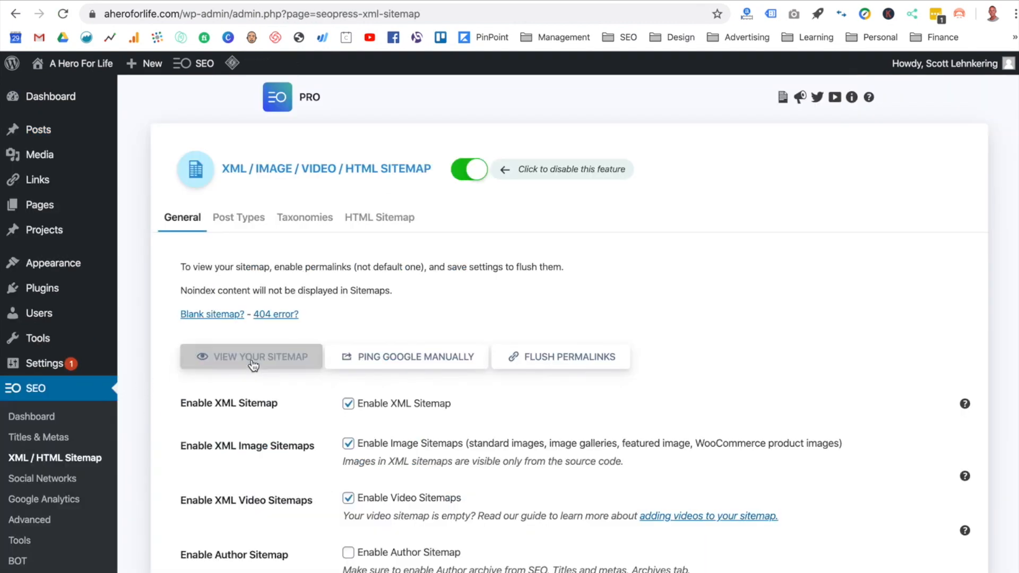
{"action": "left_click", "coordinate": [416, 362]}
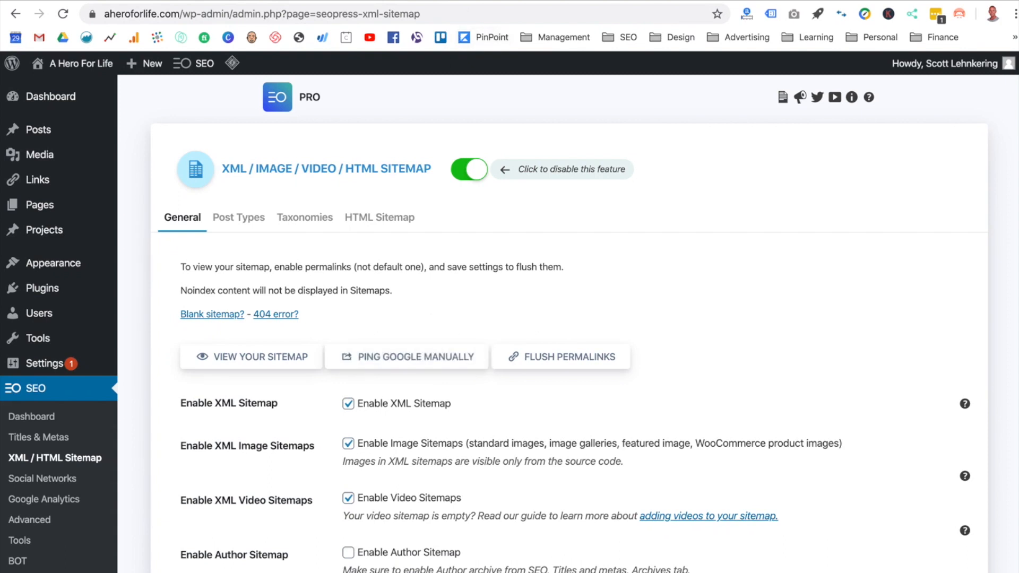